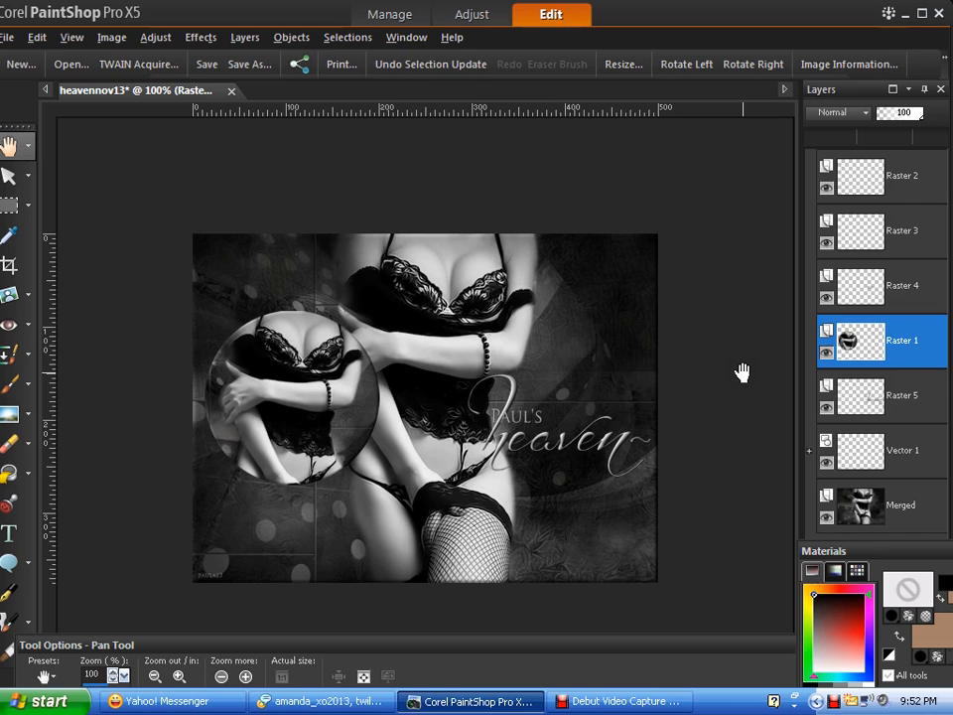
Step: Clear the contents of the Raster 1, Raster 5 and Raster 4 layers to remove the circular inset and title text
key("Delete")
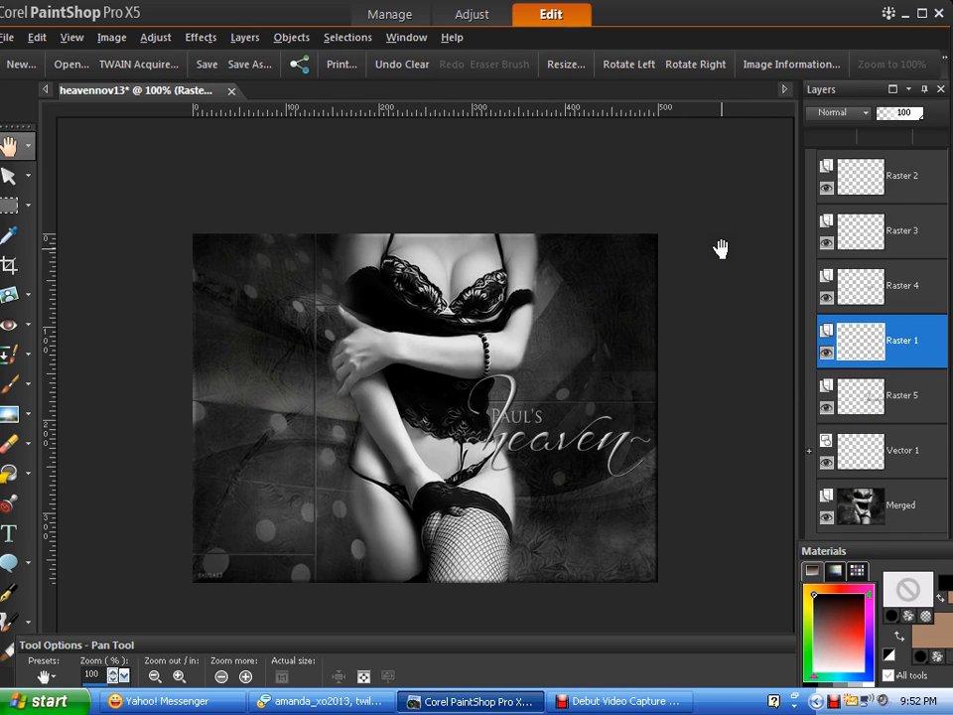
left_click(920, 407)
key("Delete")
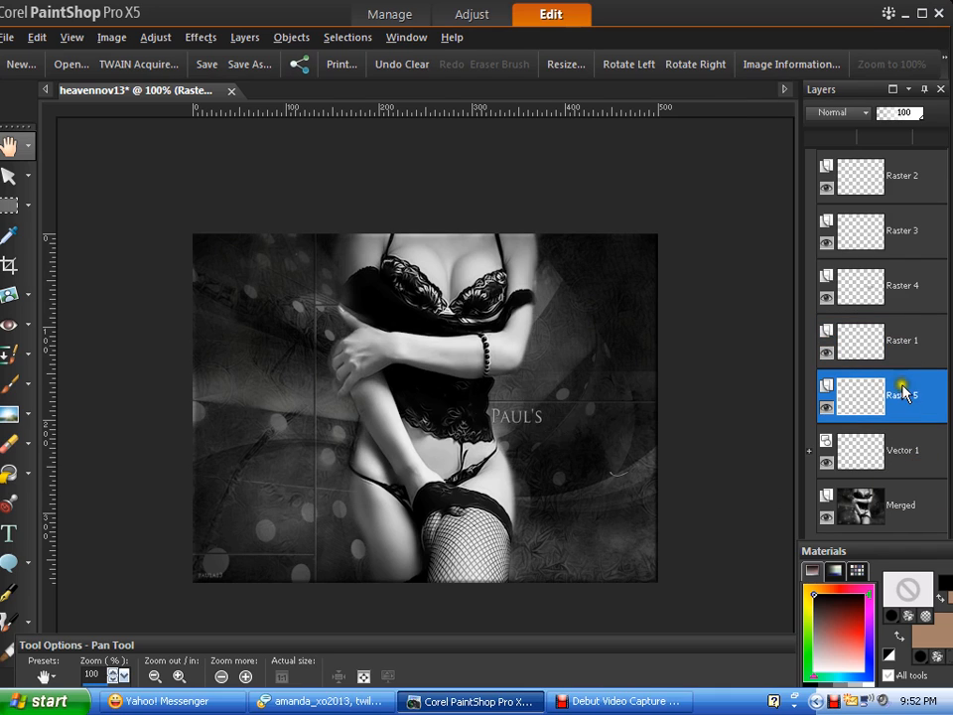
left_click(901, 286)
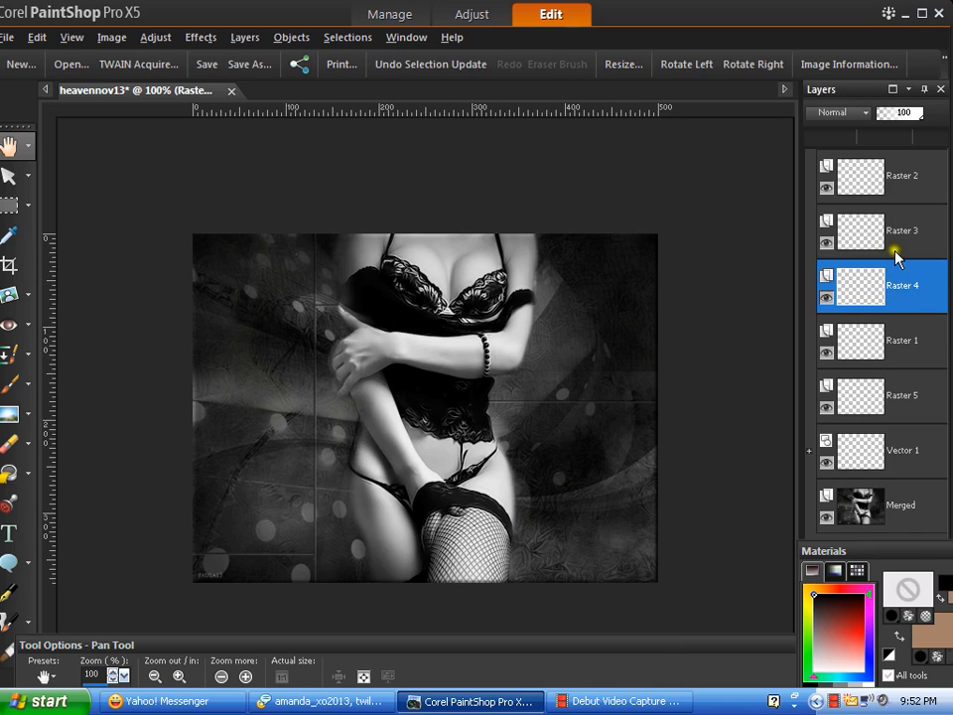
double_click(902, 272)
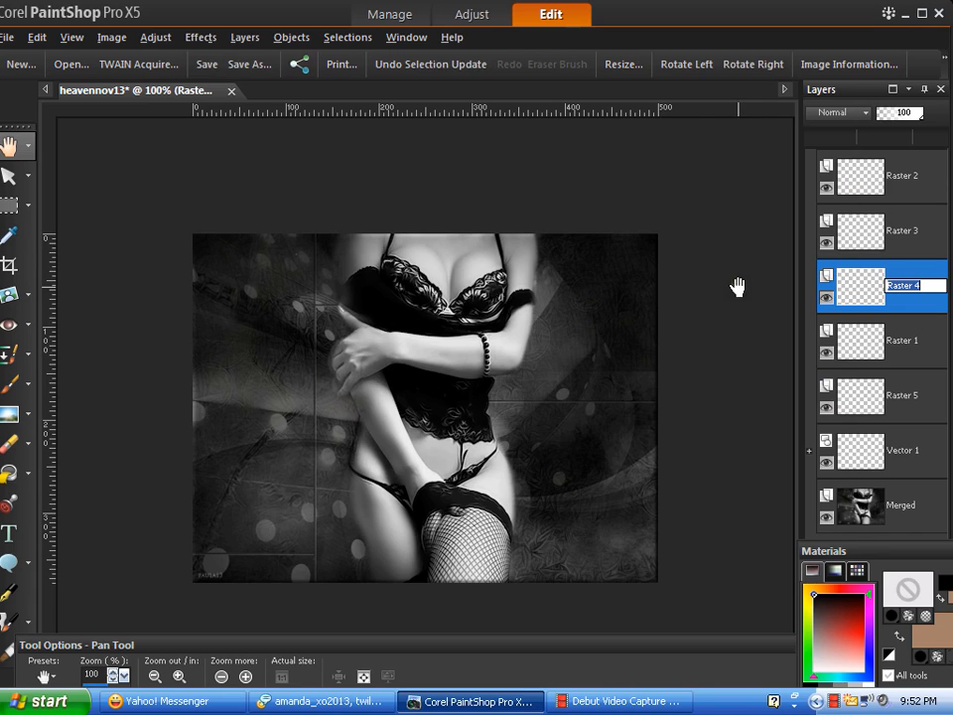
Step: Merge all layers of heavennov13 into a single background layer
left_click(239, 38)
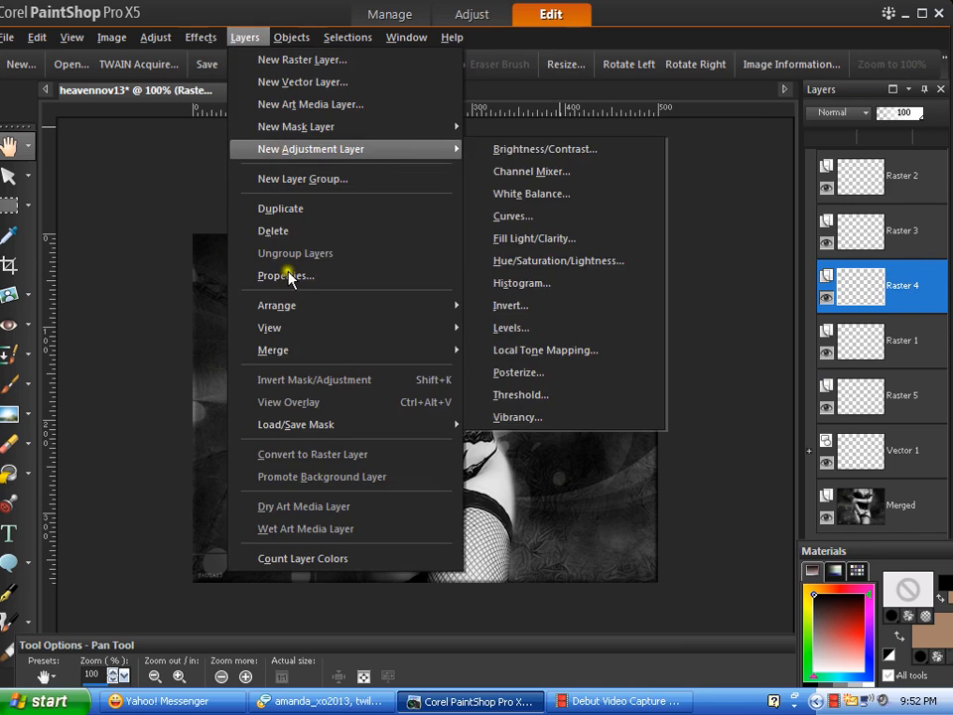
mouse_move(252, 355)
left_click(524, 373)
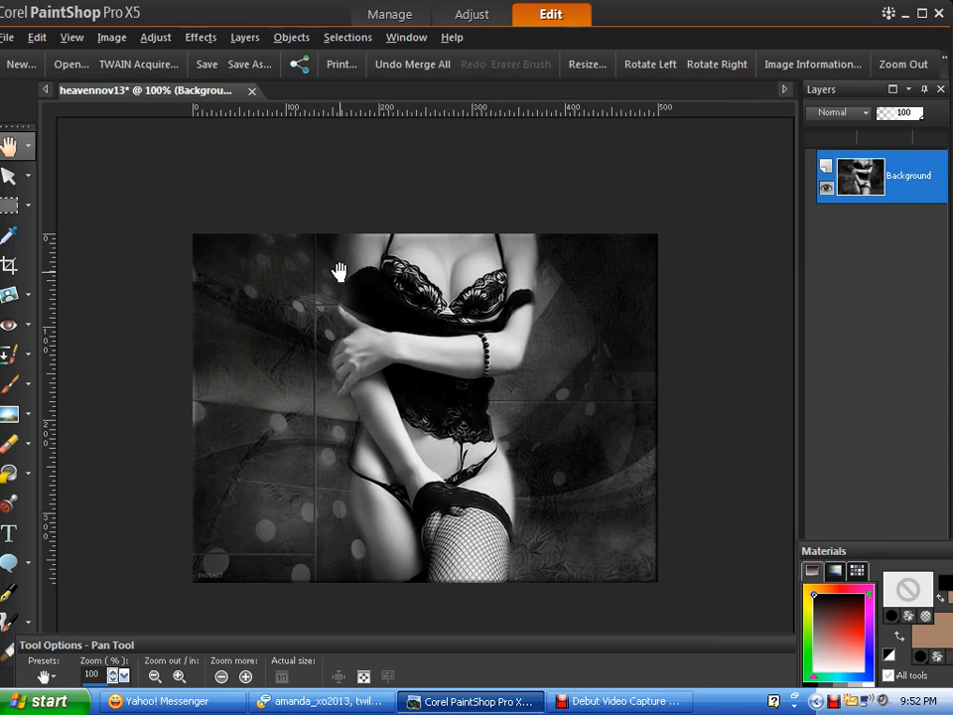
Step: Switch to the Selection tool and set its selection type to Circle
left_click(8, 208)
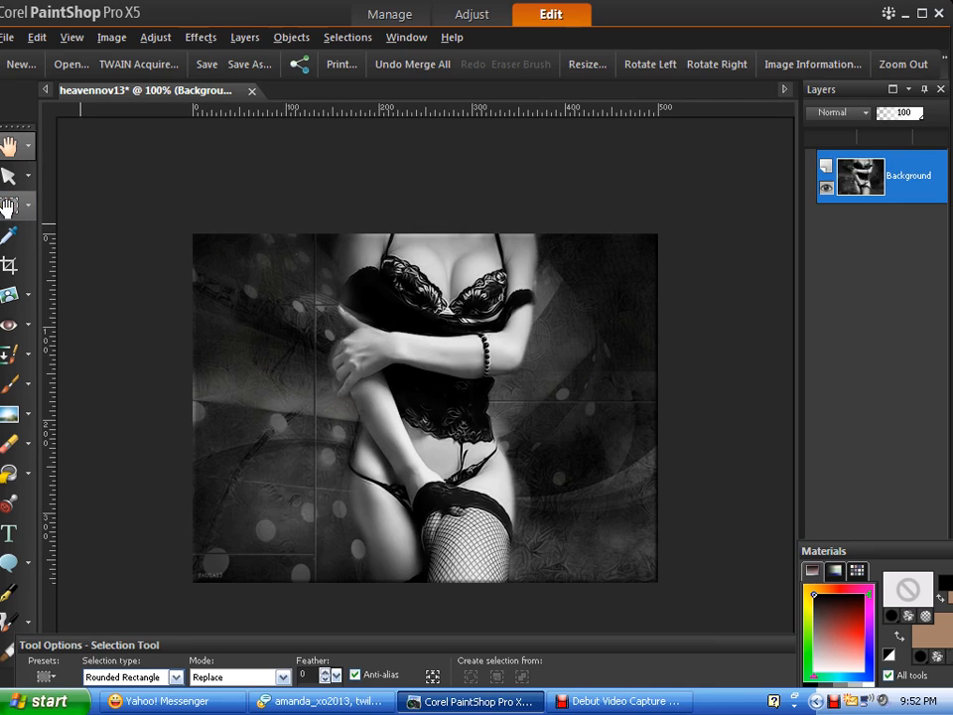
left_click(176, 677)
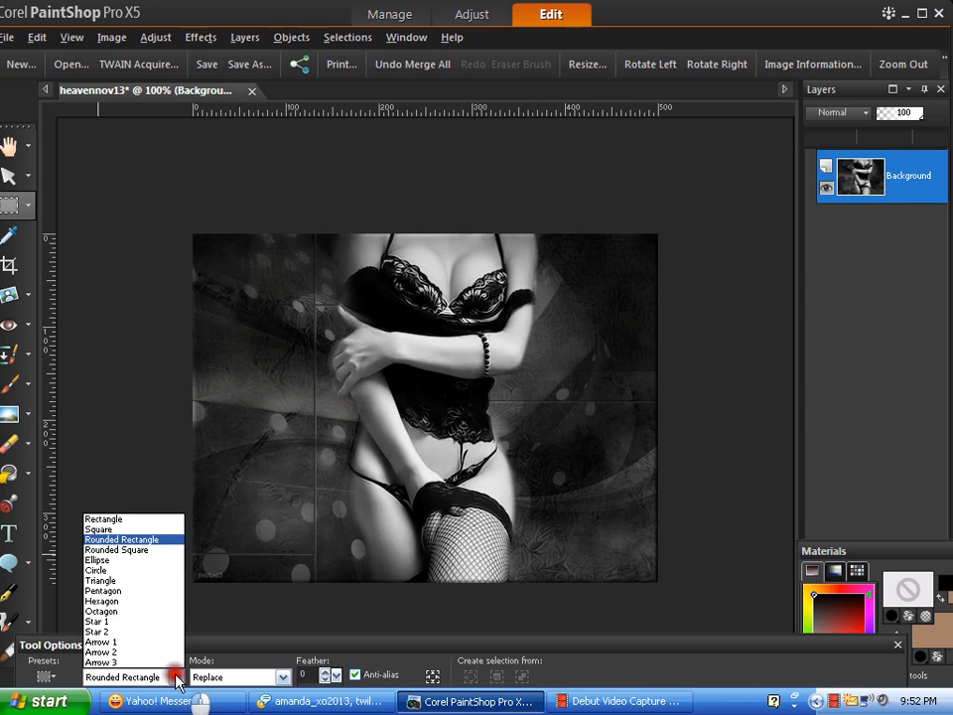
left_click(130, 571)
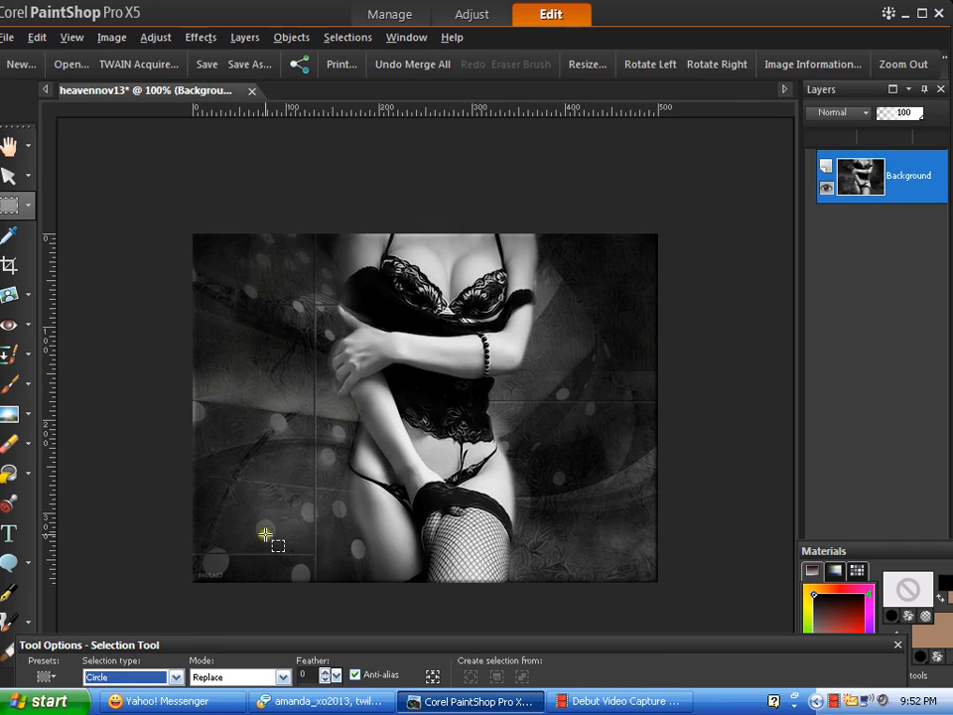
left_click(438, 351)
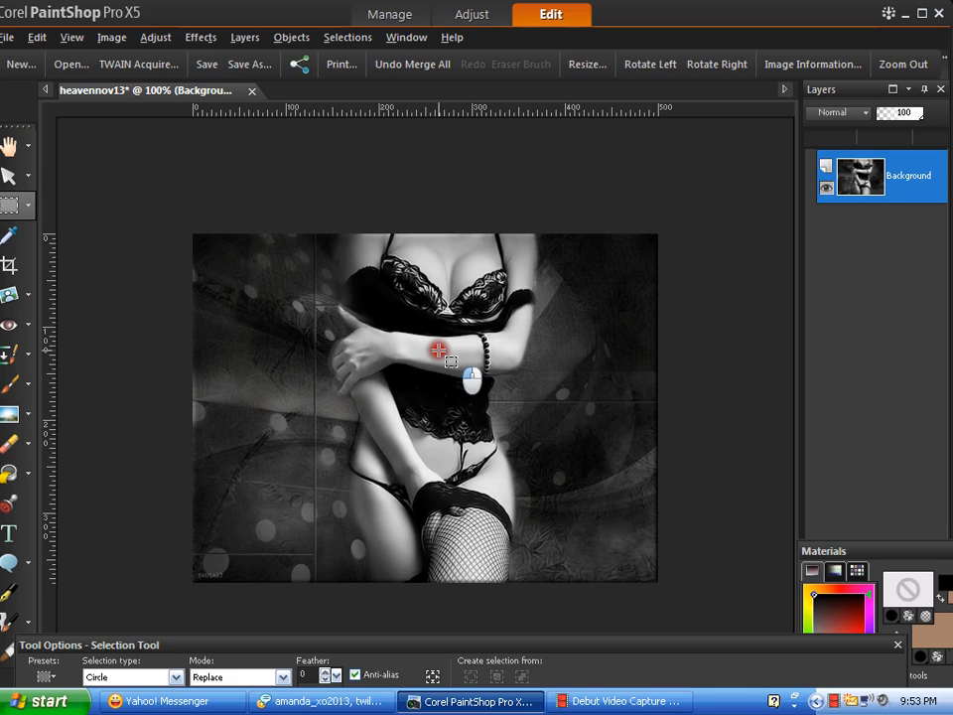
left_click_drag(437, 350, 463, 455)
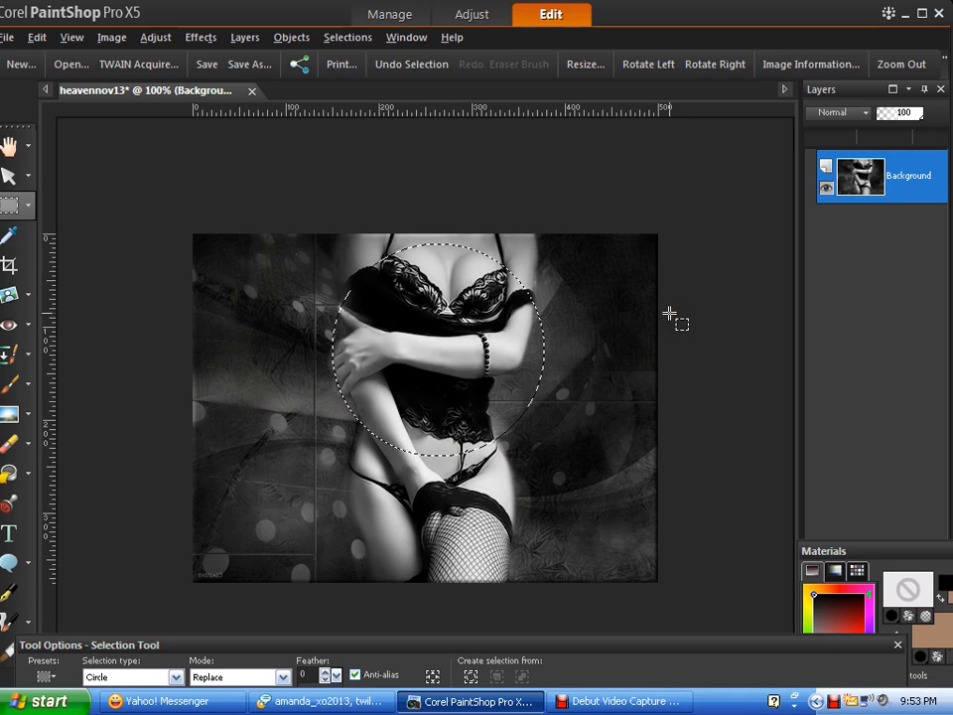
left_click(397, 64)
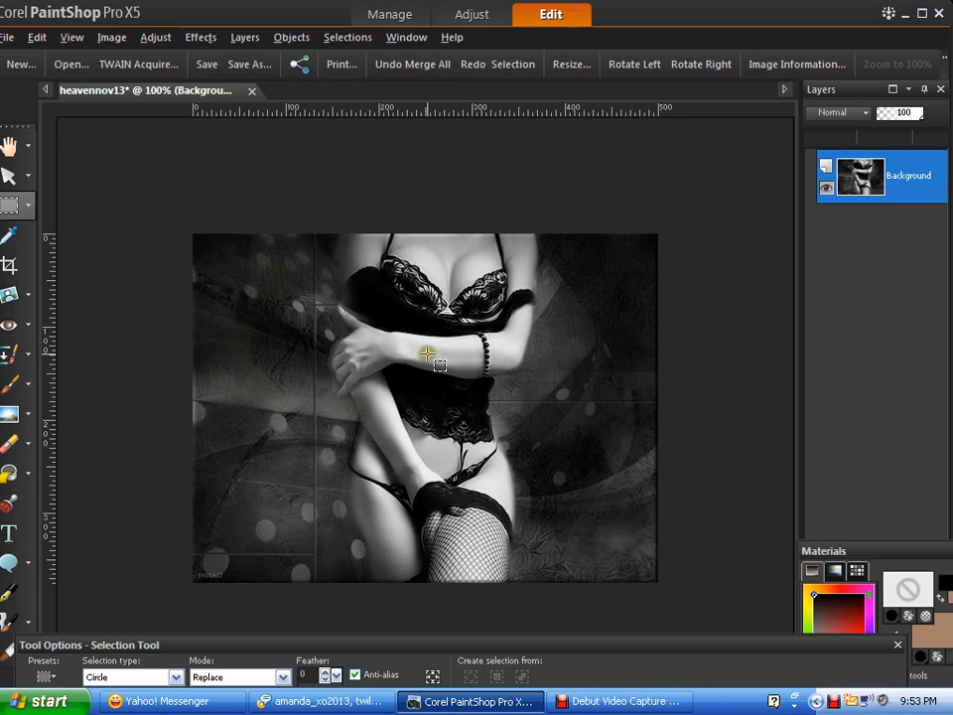
Step: Select a circle about 230 pixels wide around the figure's torso and move it as a floating selection past the image's right edge
left_click_drag(423, 353, 449, 460)
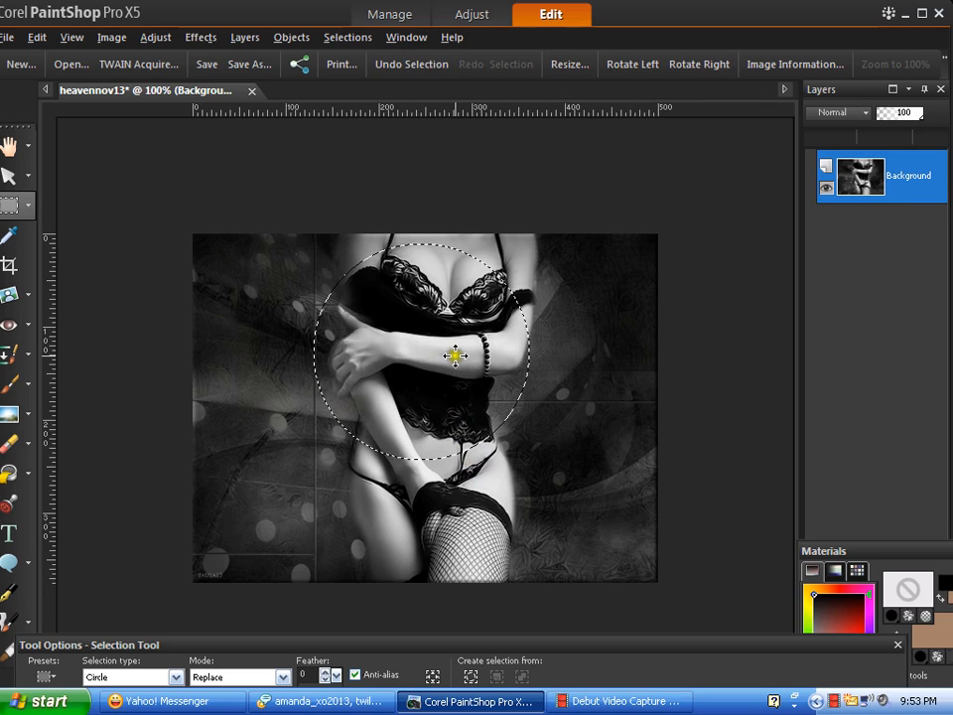
left_click(420, 345)
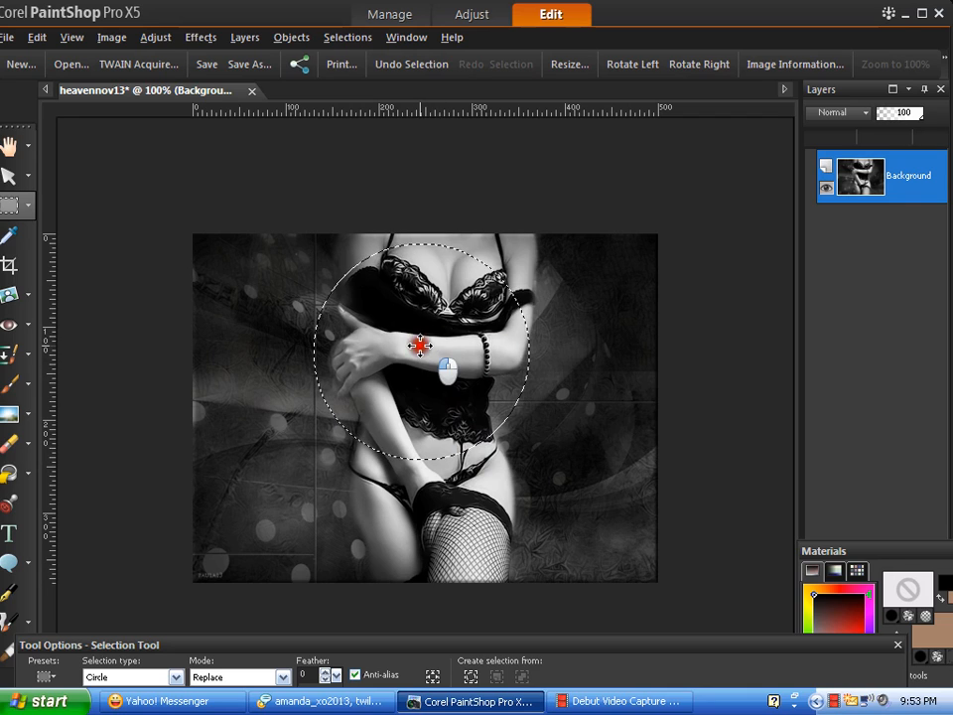
left_click_drag(420, 345, 740, 329)
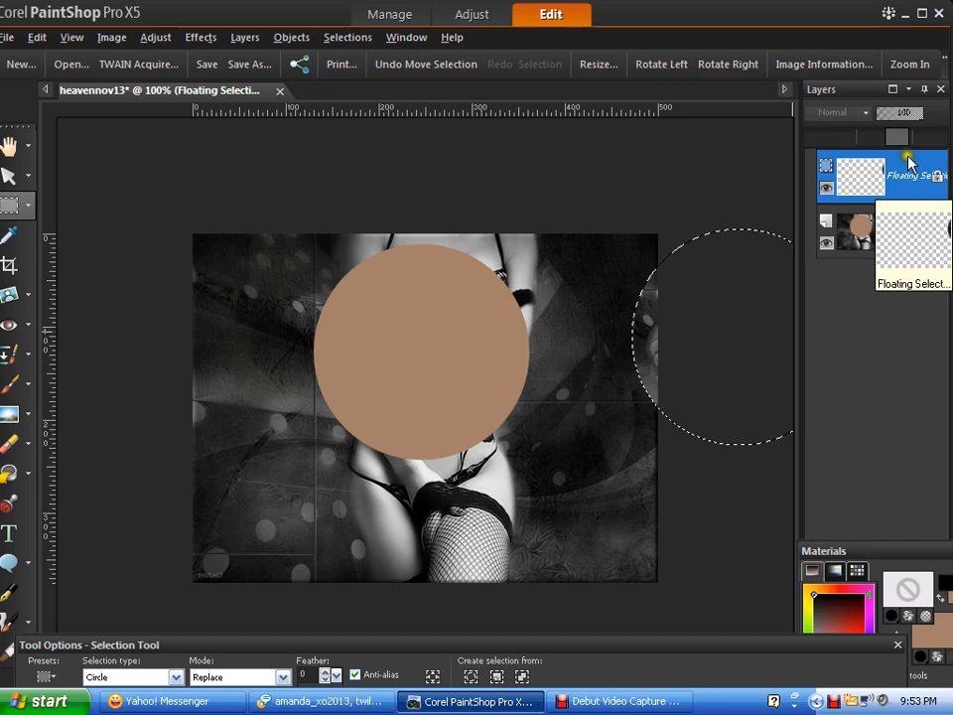
Step: Copy the floating circular selection and paste it as a new image
left_click(38, 38)
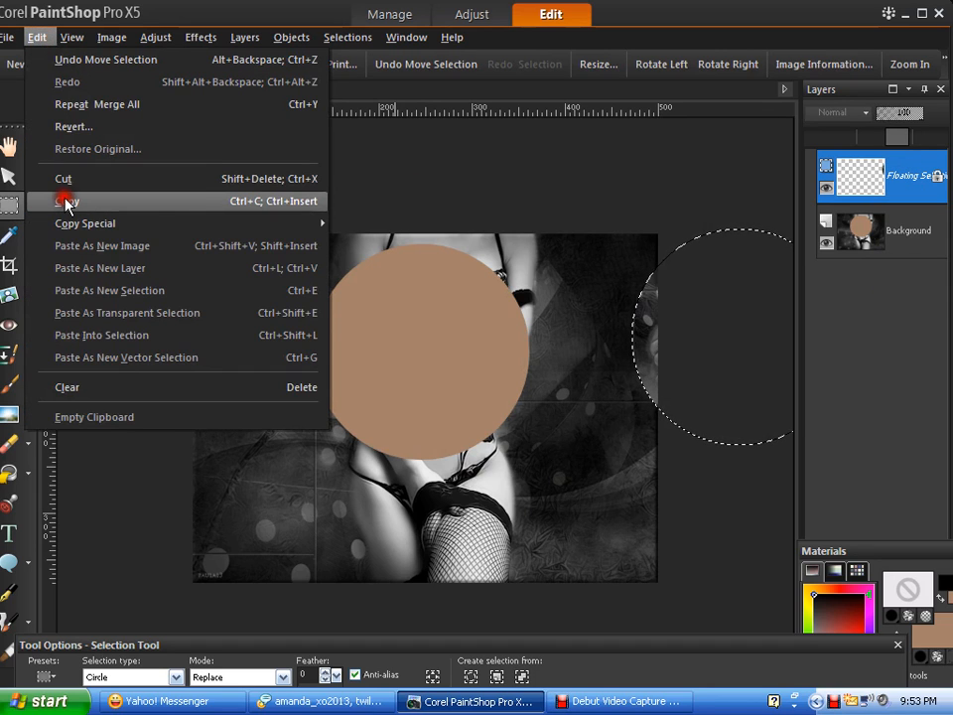
left_click(66, 201)
left_click(37, 36)
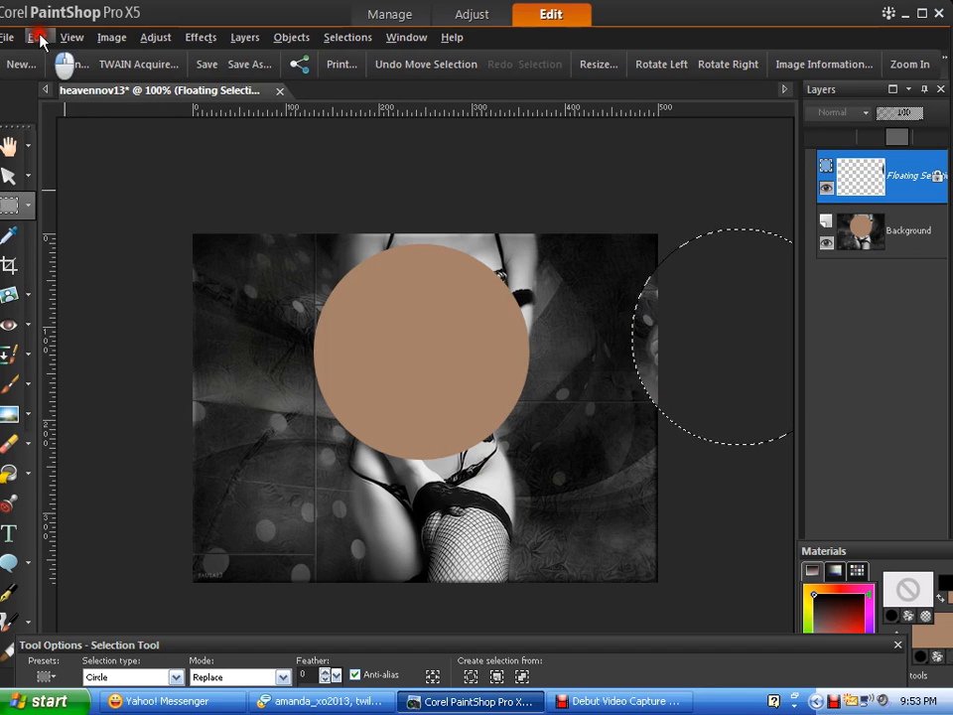
left_click(120, 248)
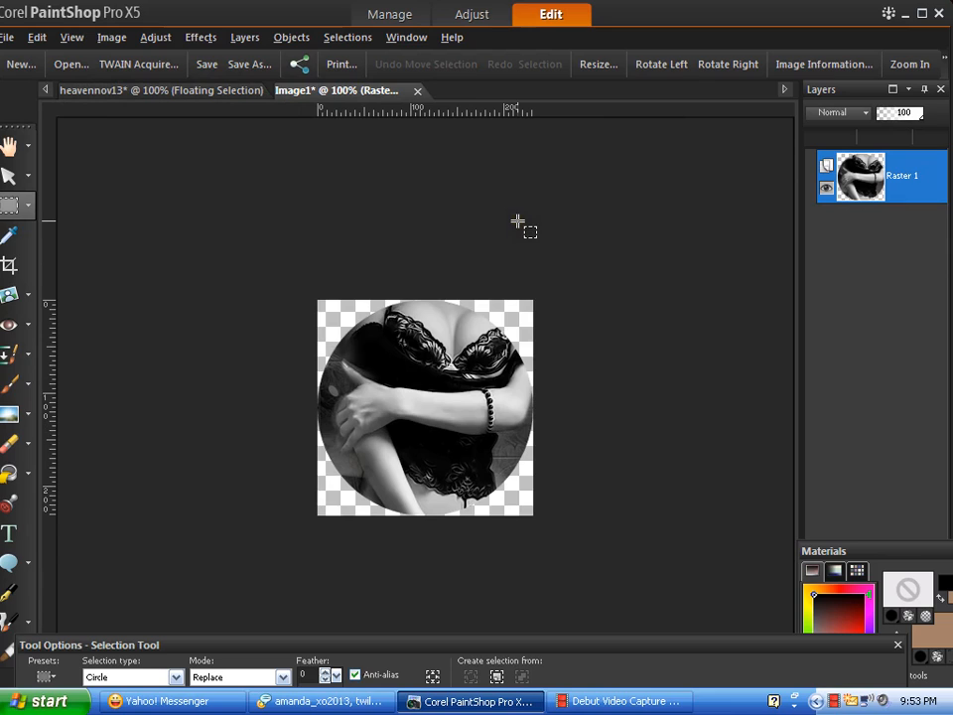
Step: Start an Inner Bevel effect on the pasted circle and set its light color to white (#ffffff)
left_click(205, 40)
mouse_move(256, 110)
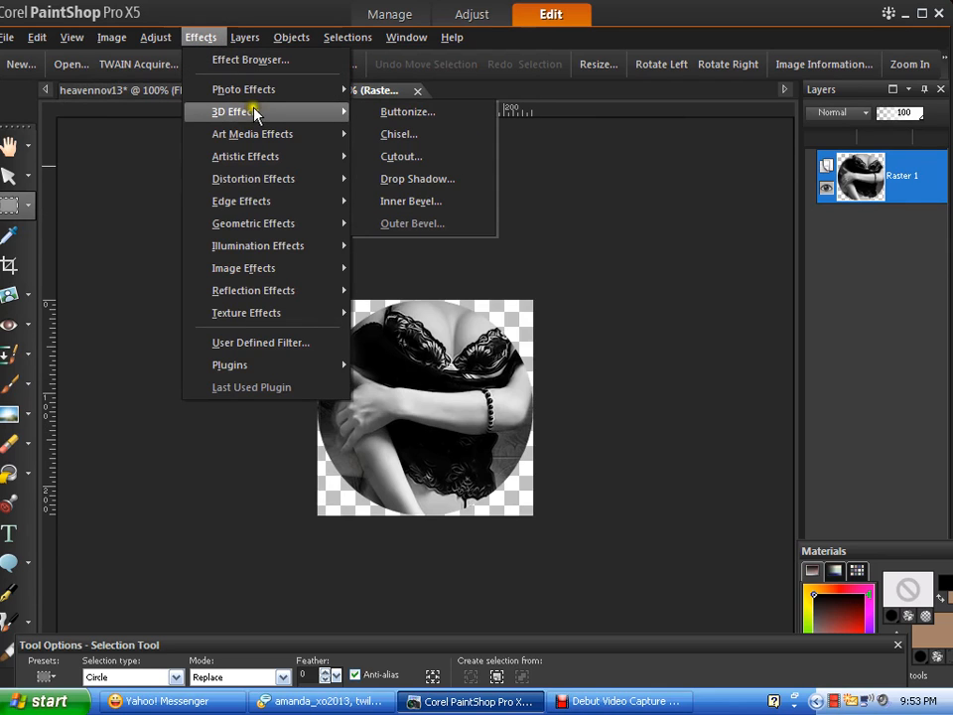
left_click(417, 202)
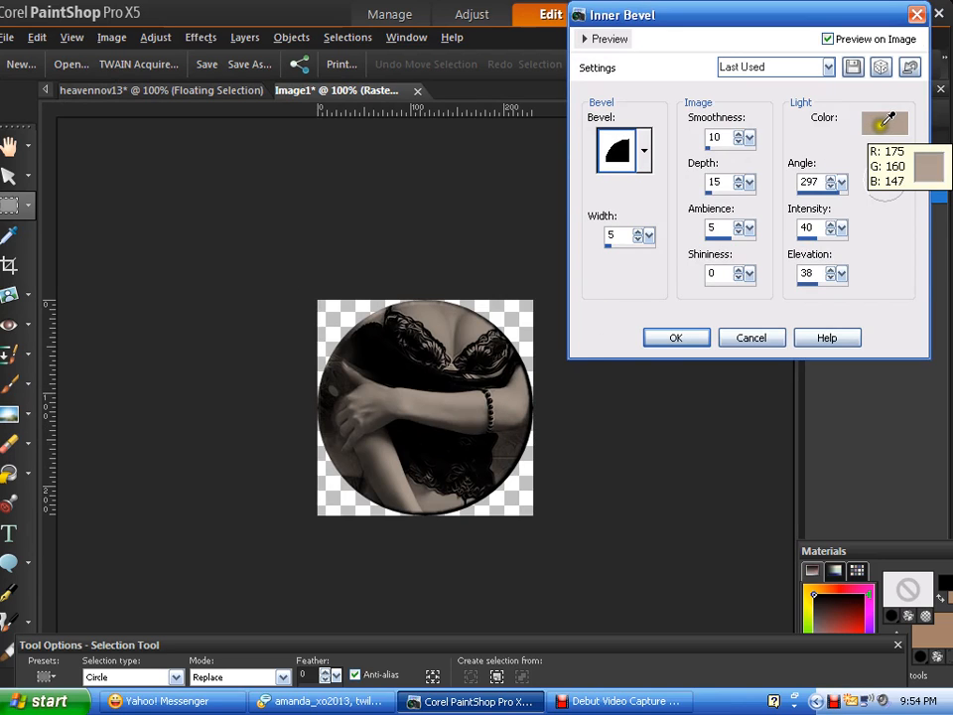
left_click(886, 120)
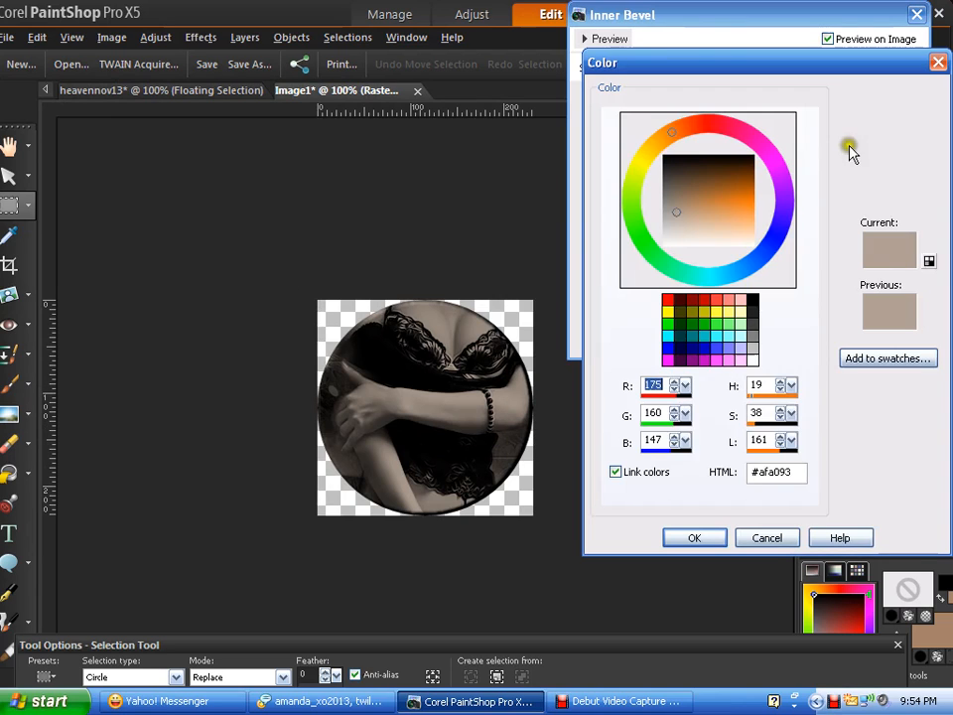
left_click(755, 355)
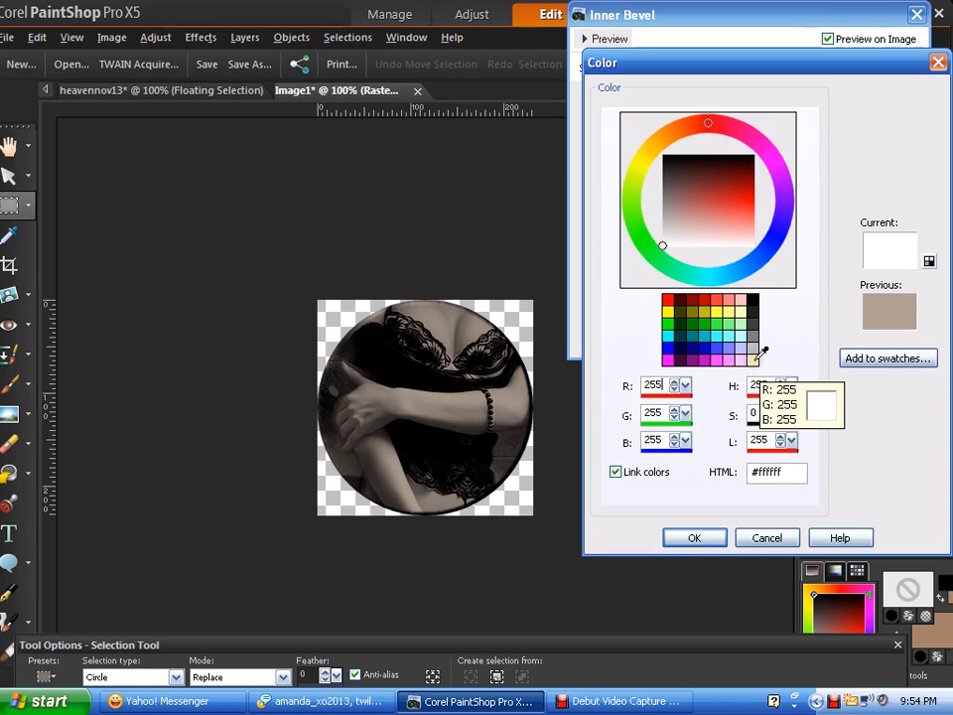
left_click(715, 536)
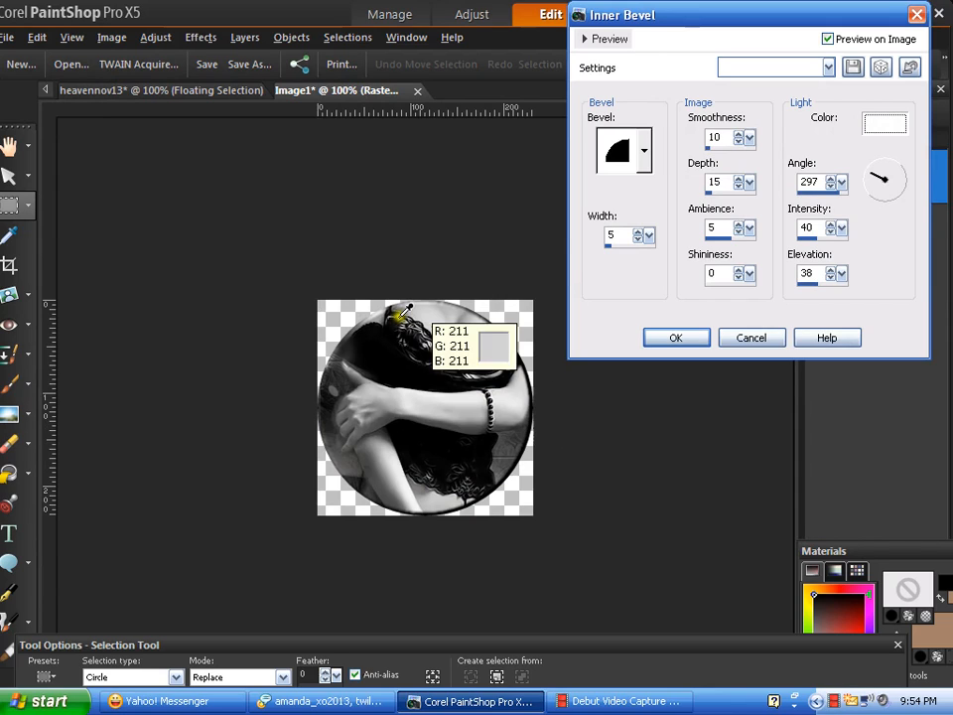
Step: Set the bevel's light intensity to 36 and light angle to 43, and apply the effect
left_click_drag(811, 227, 777, 234)
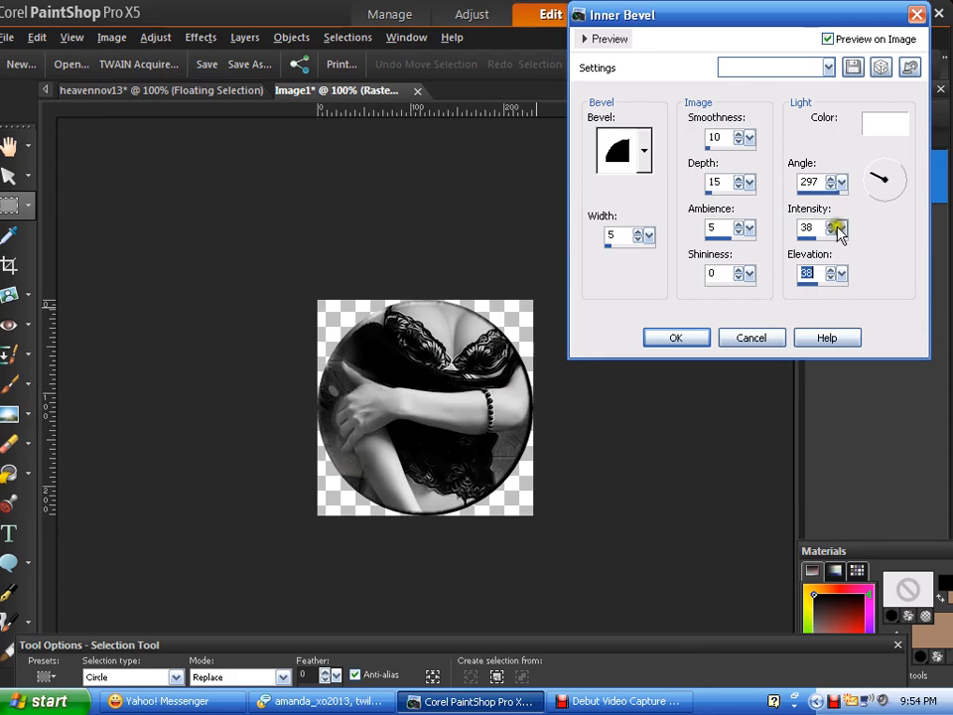
left_click_drag(818, 227, 791, 231)
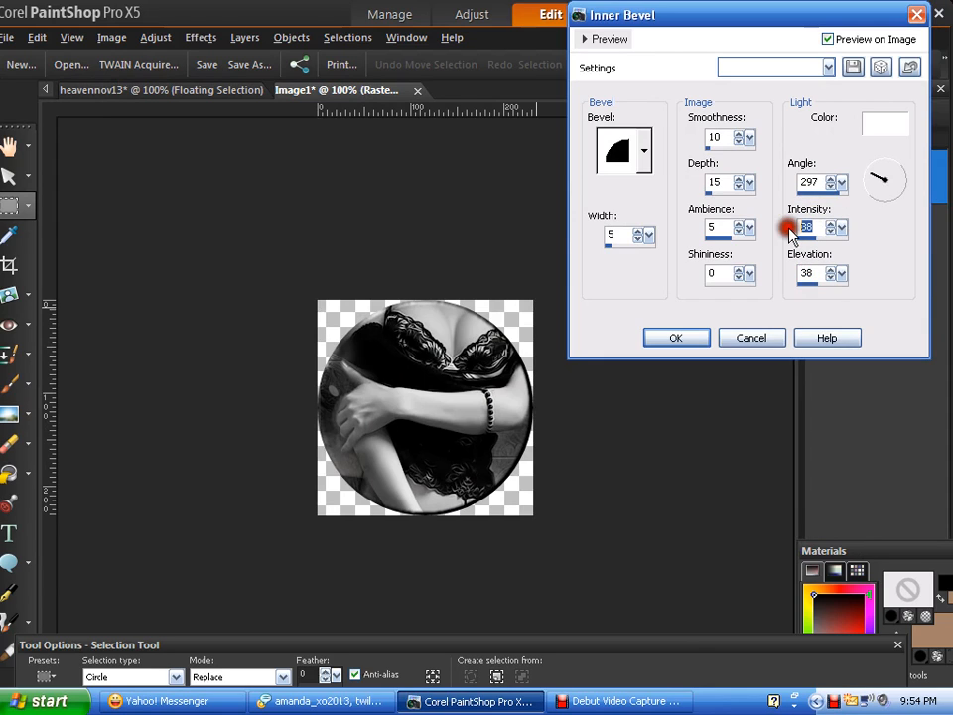
type("36")
key("Tab")
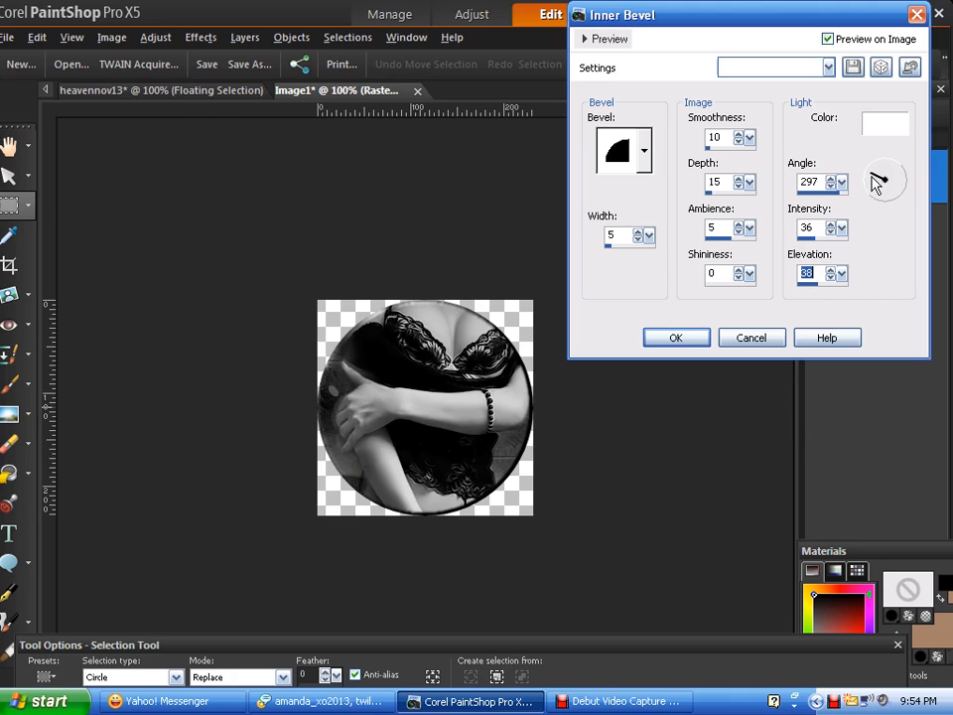
left_click_drag(873, 182, 899, 176)
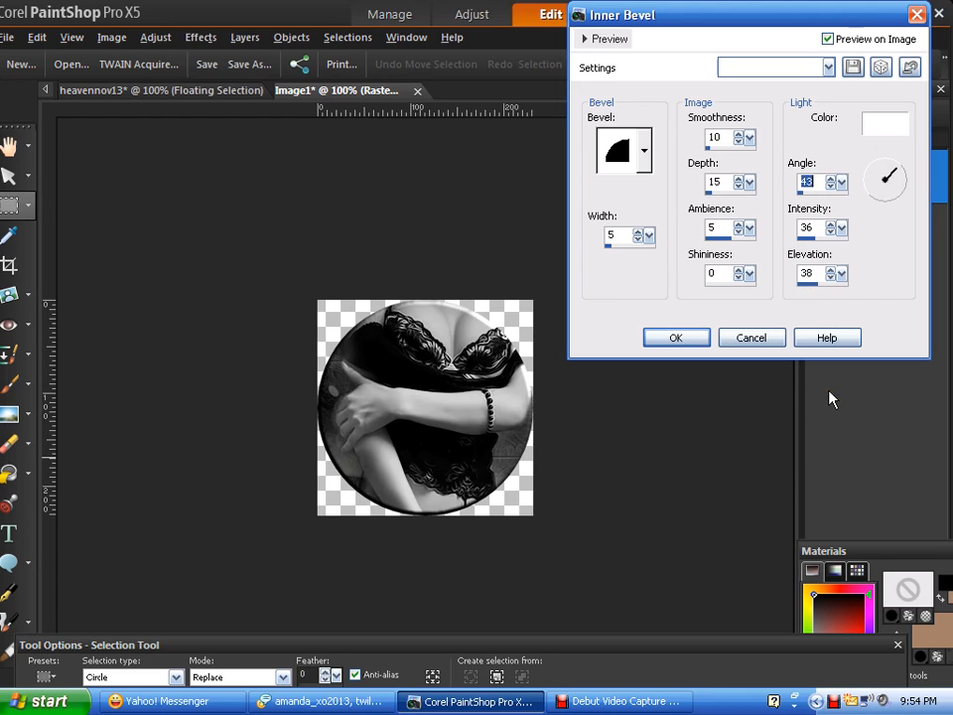
left_click(693, 337)
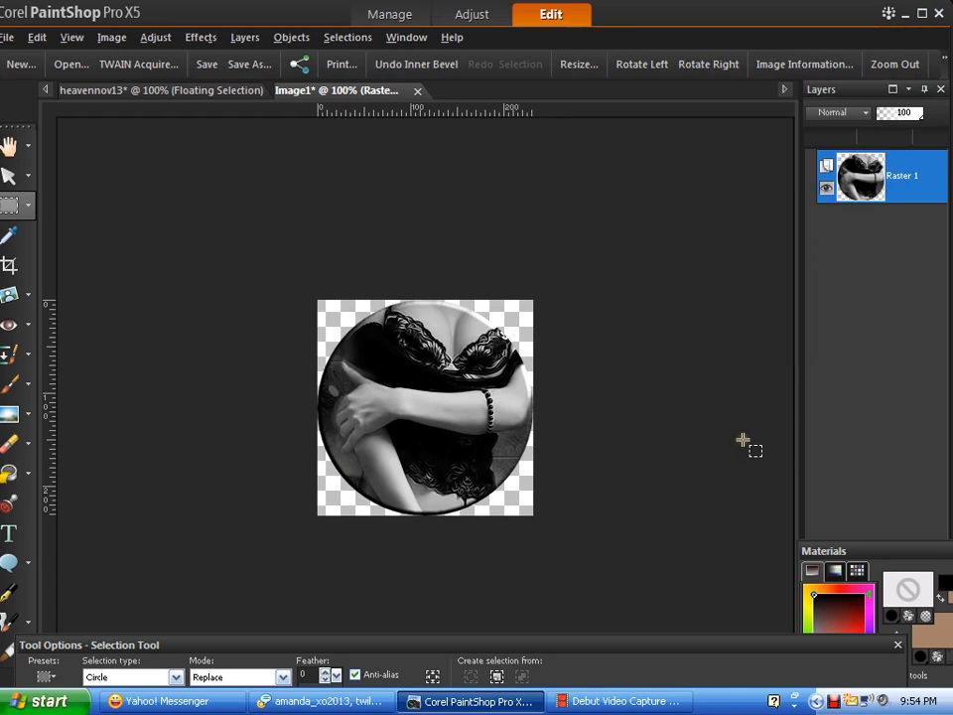
Step: Copy the beveled circle, return to heavennov13, and undo the moved selection and the circular selection there
left_click(40, 37)
left_click(66, 201)
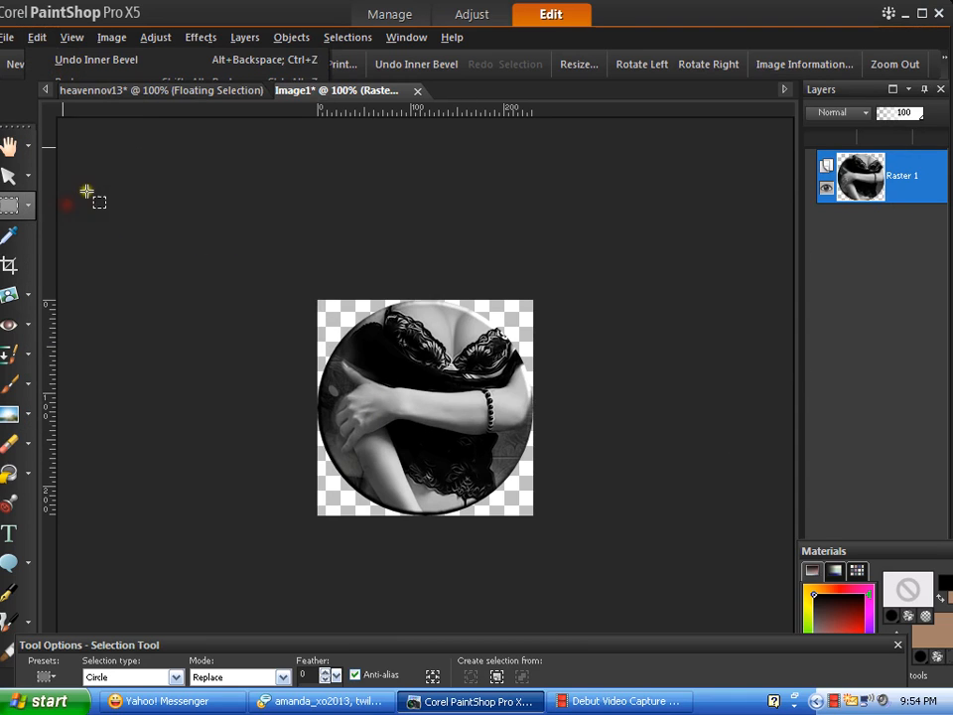
left_click(136, 91)
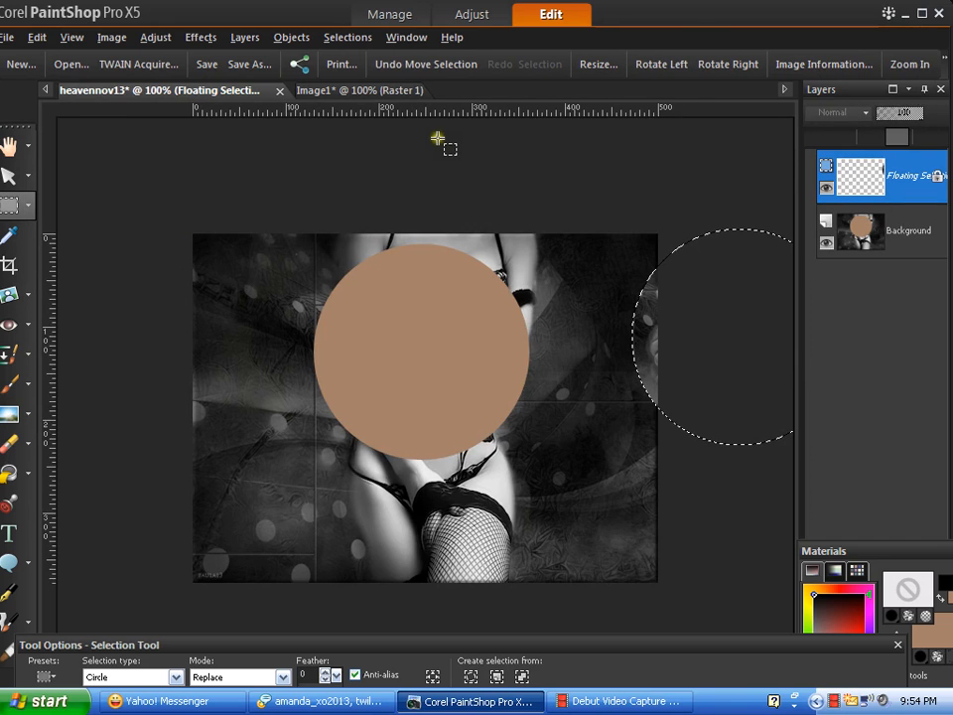
left_click(399, 64)
left_click(398, 64)
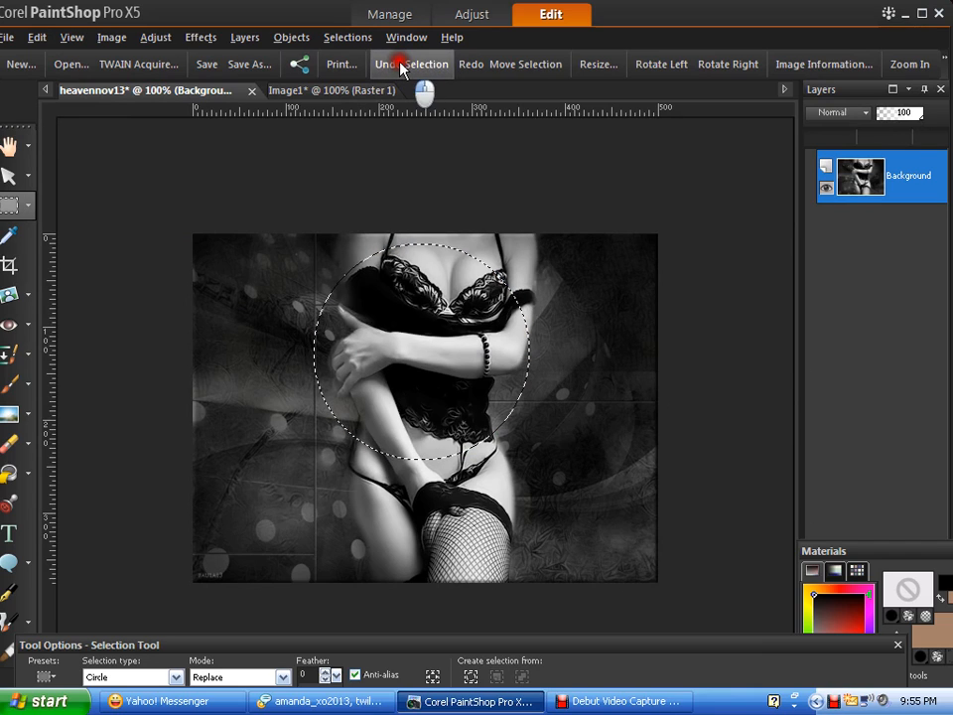
left_click(401, 65)
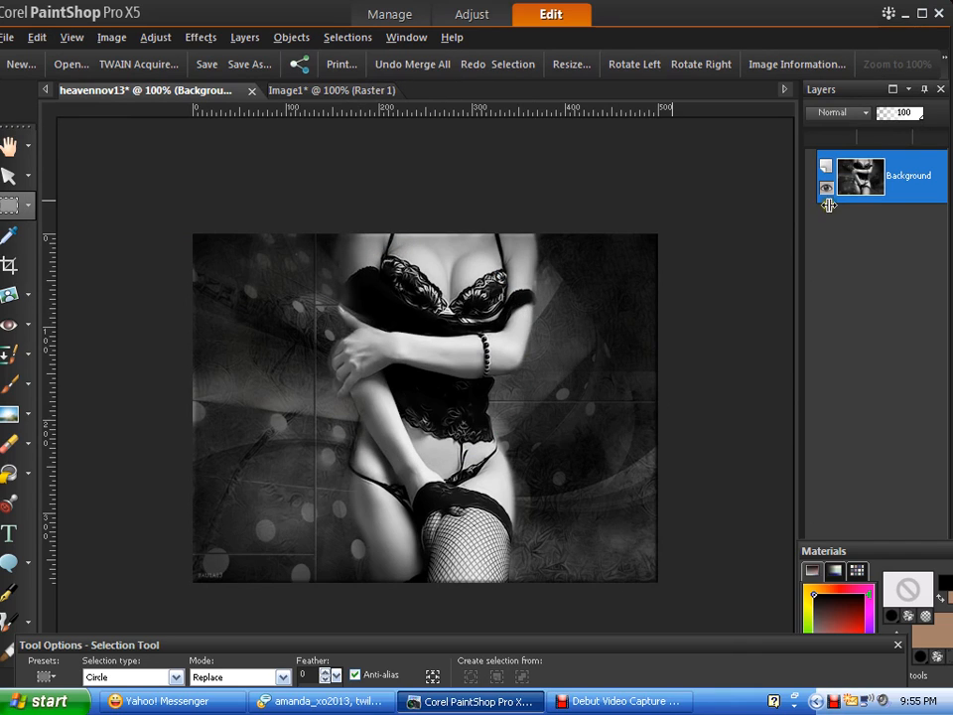
Step: Paste the beveled circle into heavennov13 as a new layer and move it to the left part of the image
left_click(37, 37)
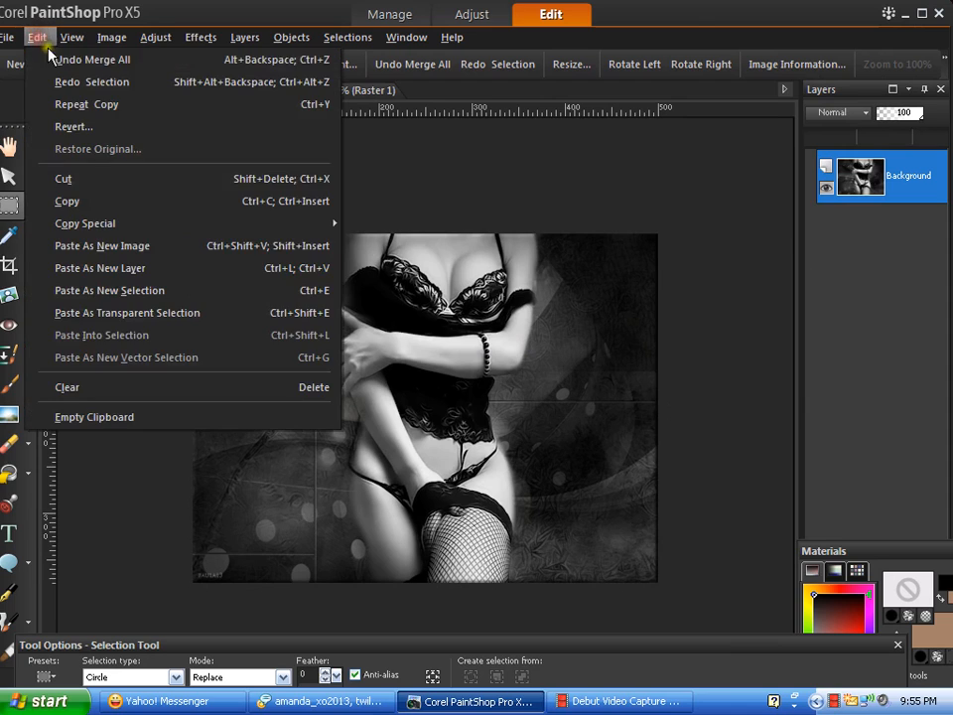
left_click(67, 268)
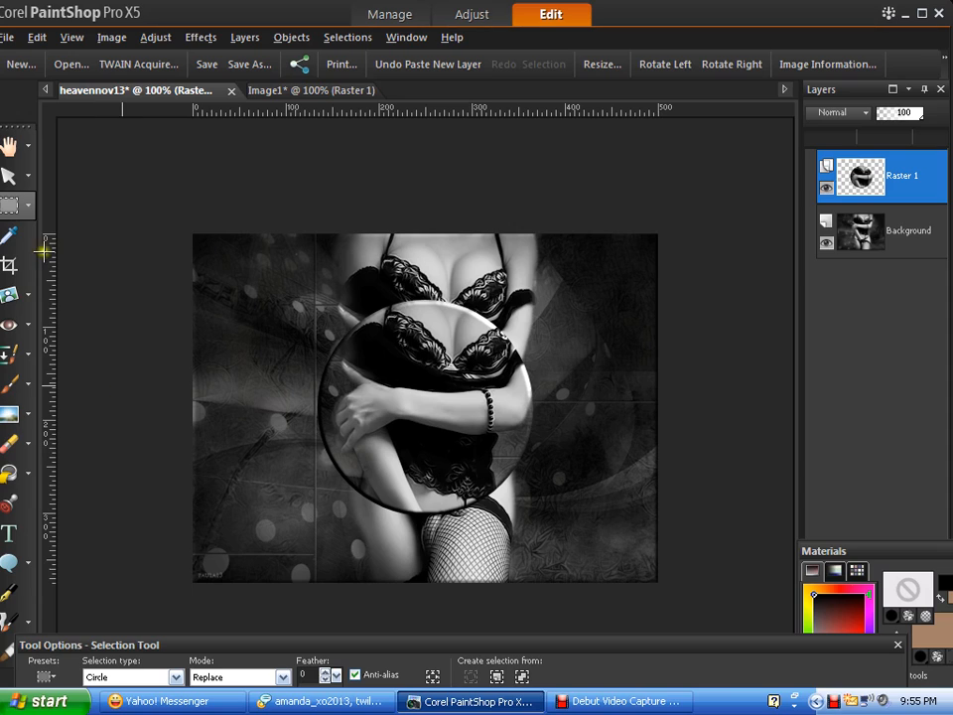
left_click(5, 178)
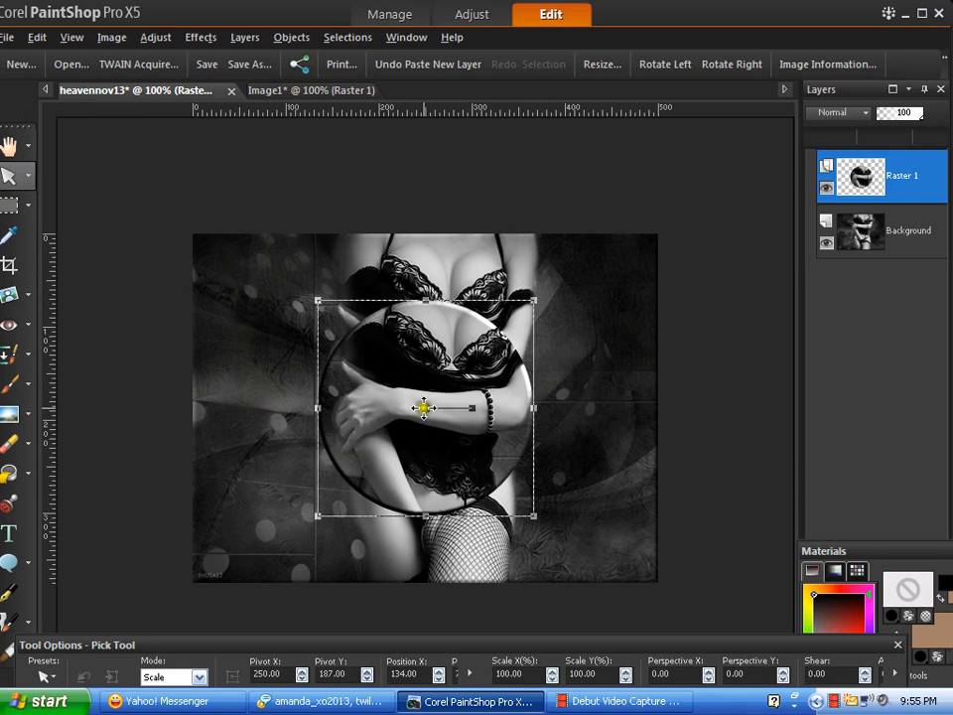
left_click_drag(424, 407, 315, 426)
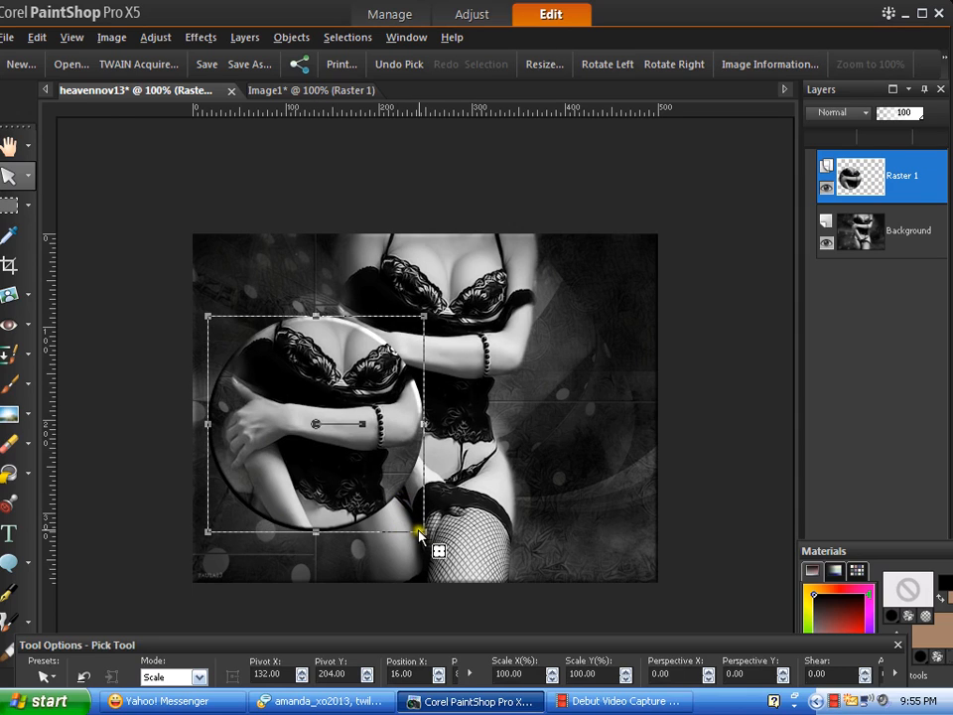
Step: Scale the circle layer down to about 81% and shift it slightly right and down beside the figure
left_click_drag(421, 531, 382, 488)
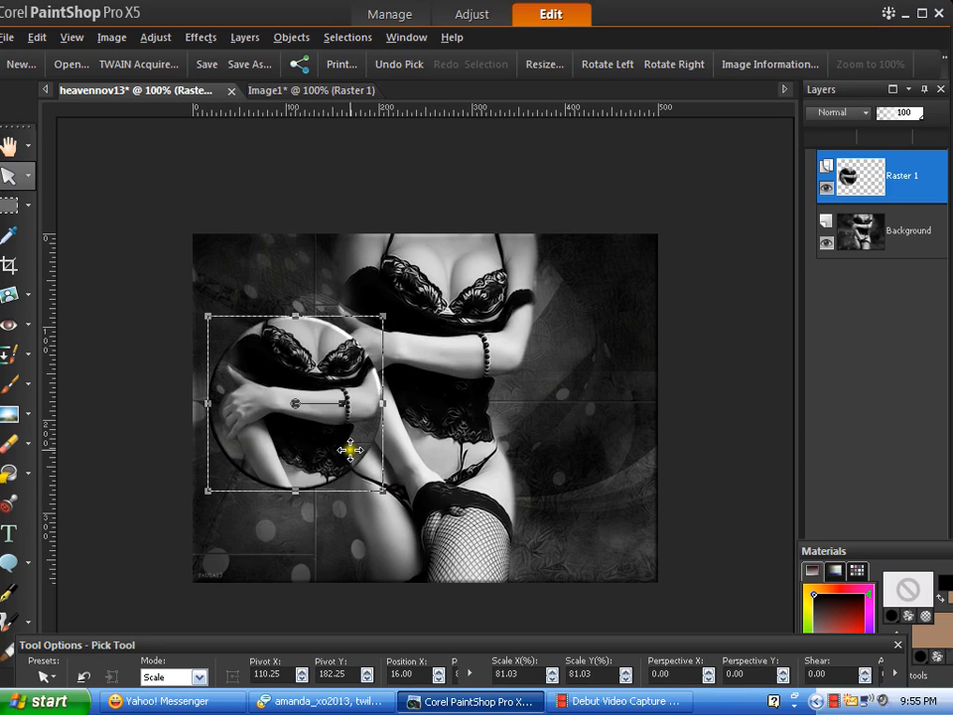
left_click_drag(297, 405, 304, 411)
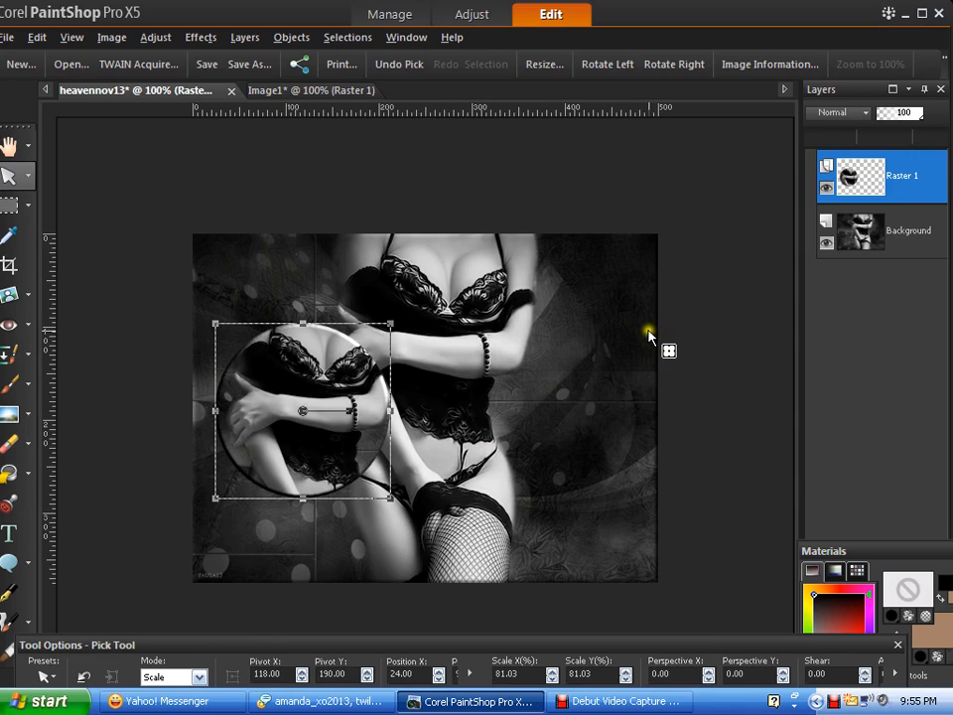
left_click(11, 151)
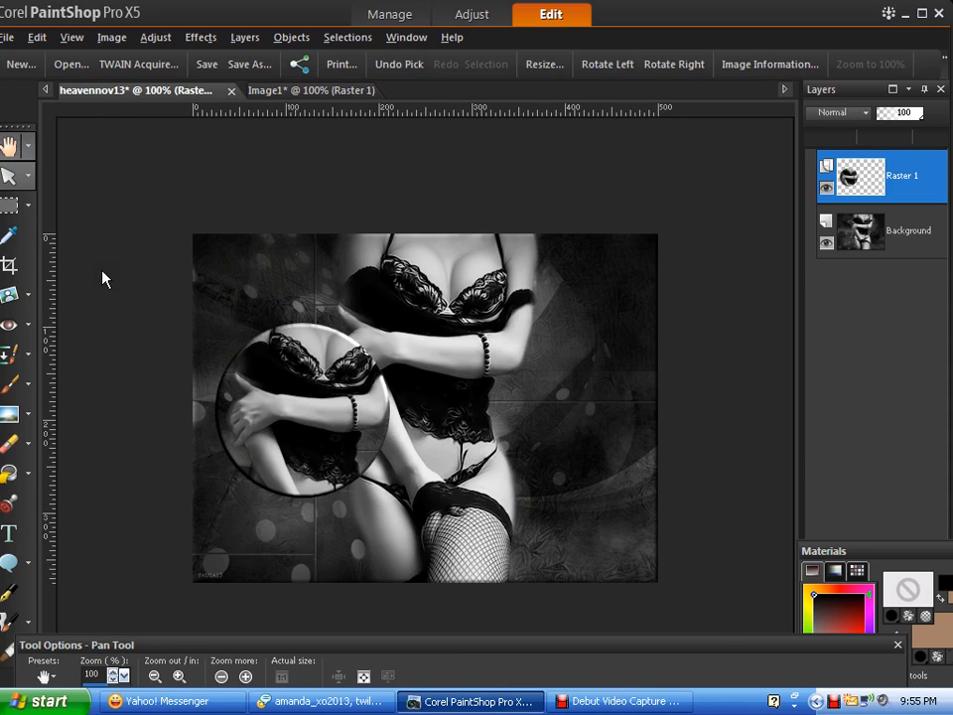